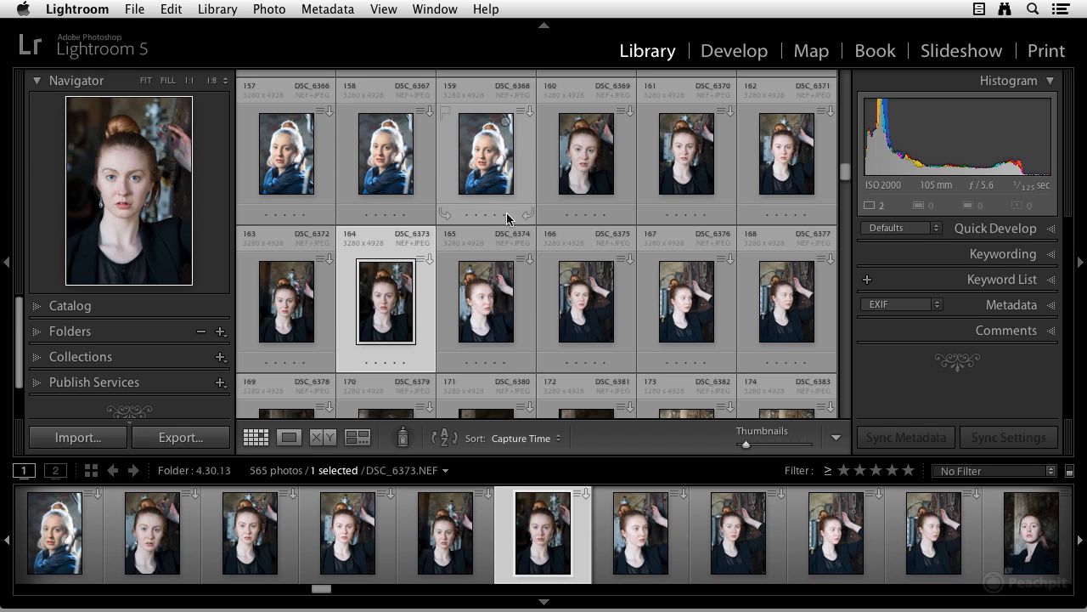
- Filter the 4.30.13 folder to photos rated five stars and select all of the filtered photos
{"action": "left_click", "coordinate": [1051, 477]}
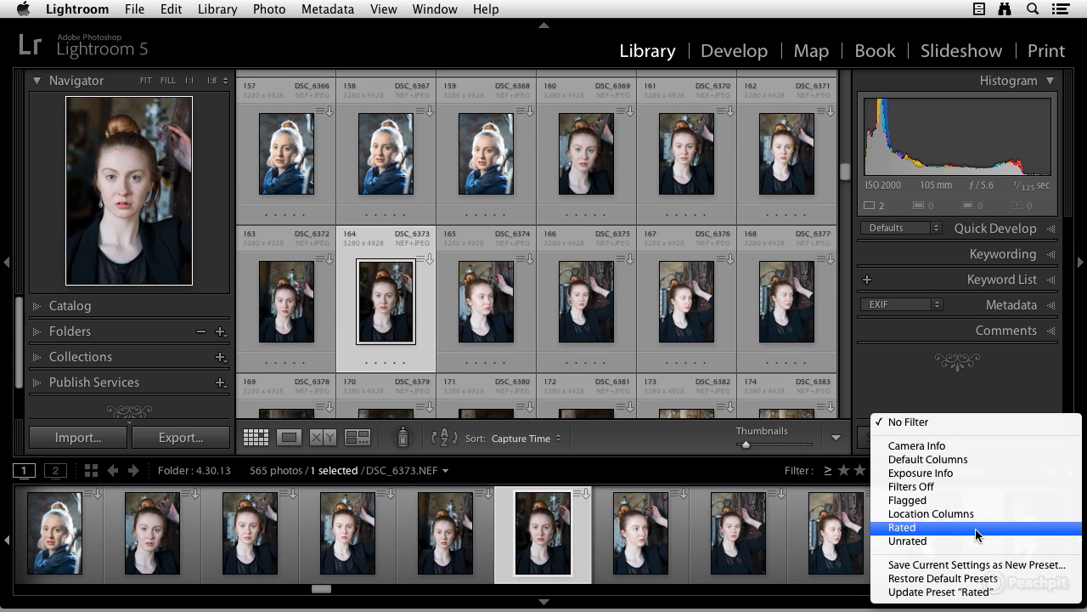
{"action": "left_click", "coordinate": [975, 528]}
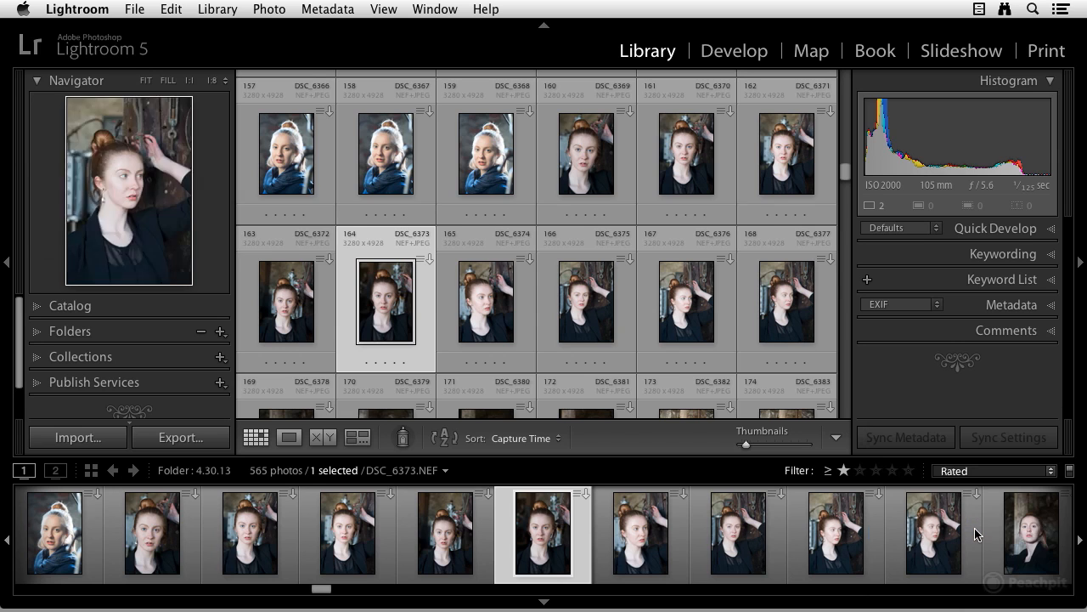
{"action": "left_click", "coordinate": [908, 470]}
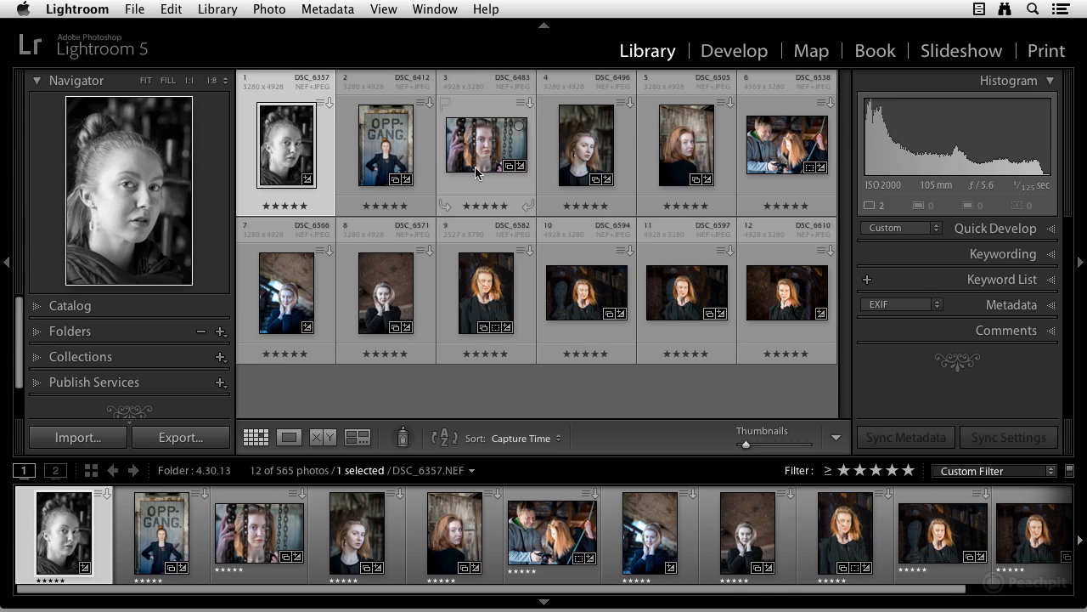
{"action": "key", "text": "super+a"}
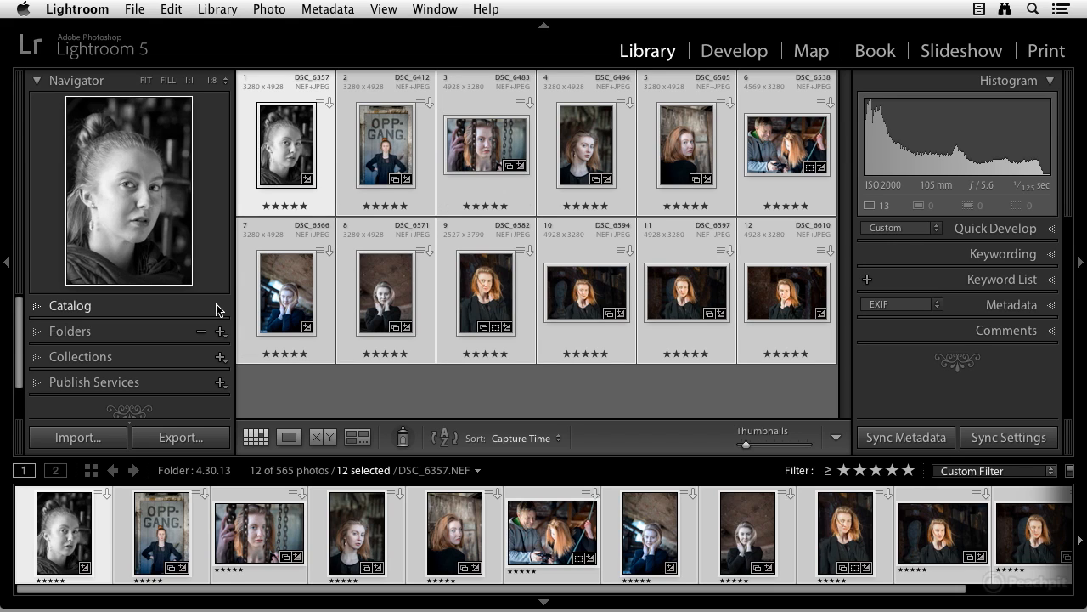
- Create a collection named "Finnish Model" that includes the selected photos
{"action": "left_click", "coordinate": [220, 357]}
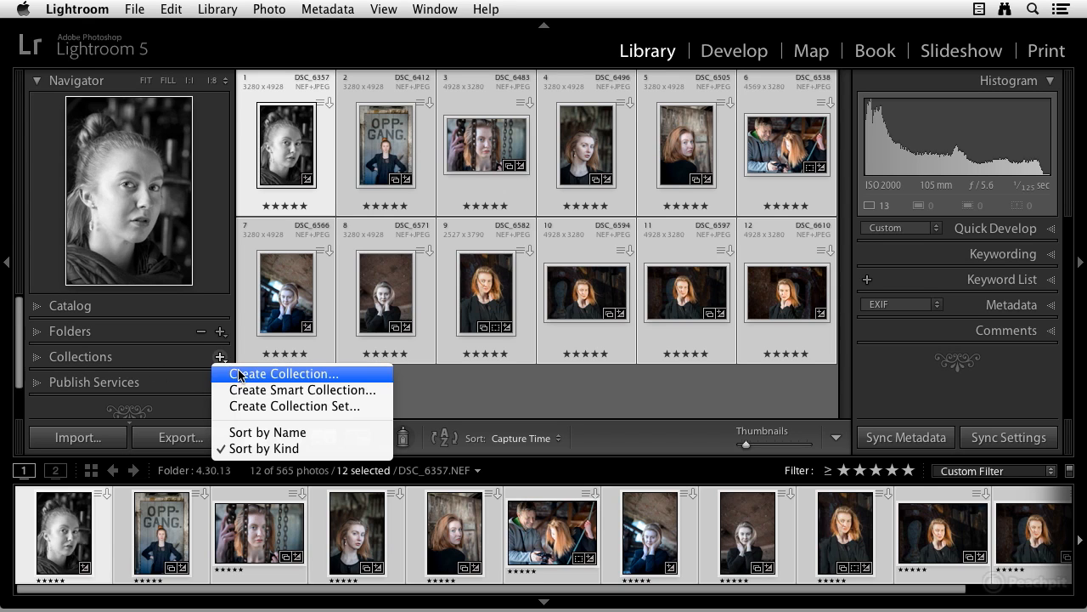
{"action": "left_click", "coordinate": [254, 376]}
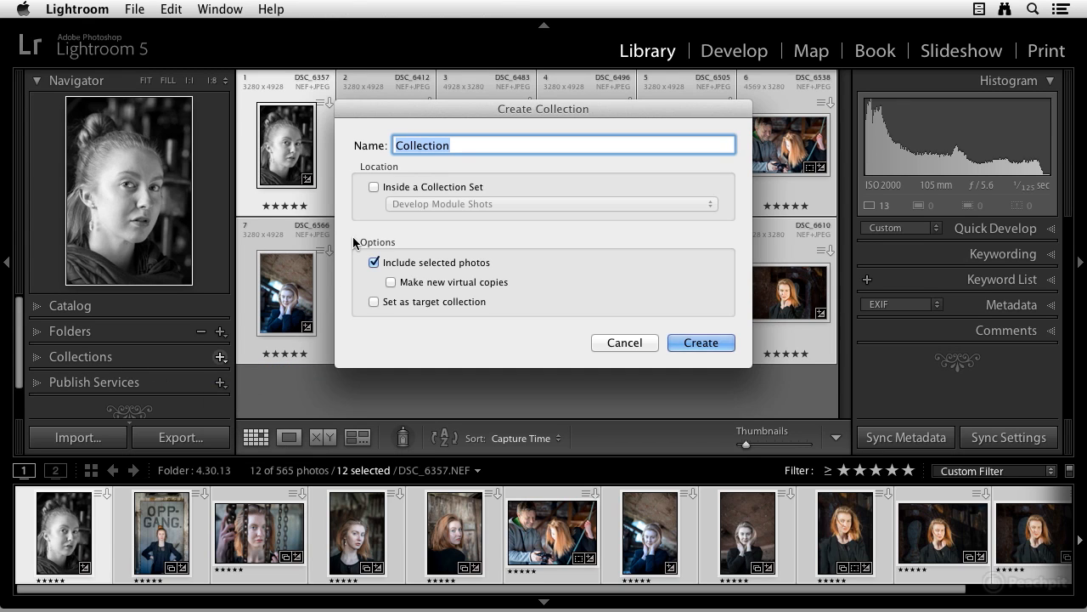
{"action": "type", "text": "Finni"}
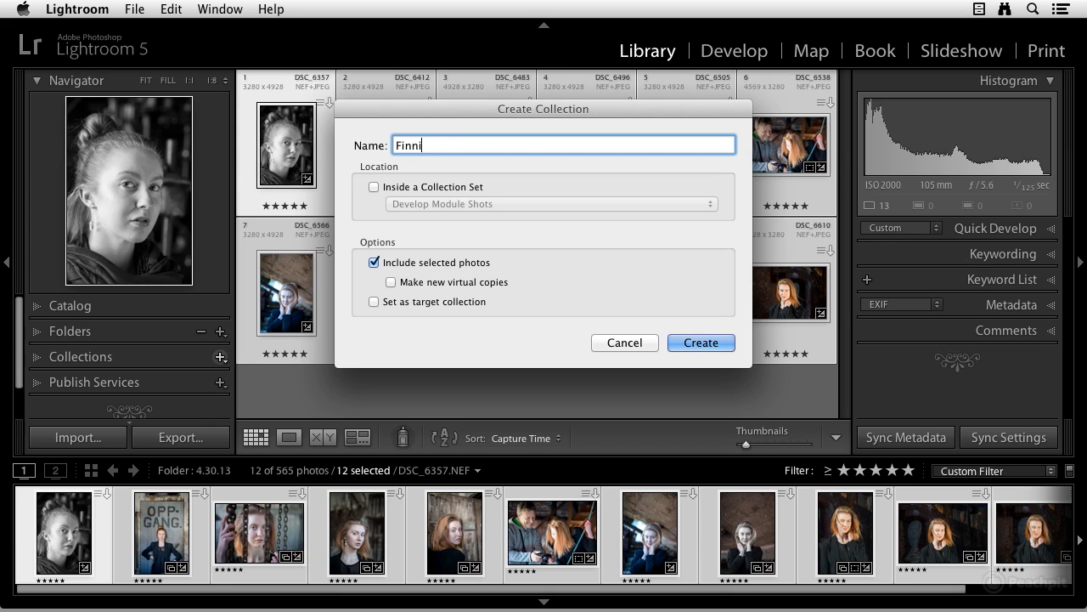
{"action": "type", "text": "sh Mo"}
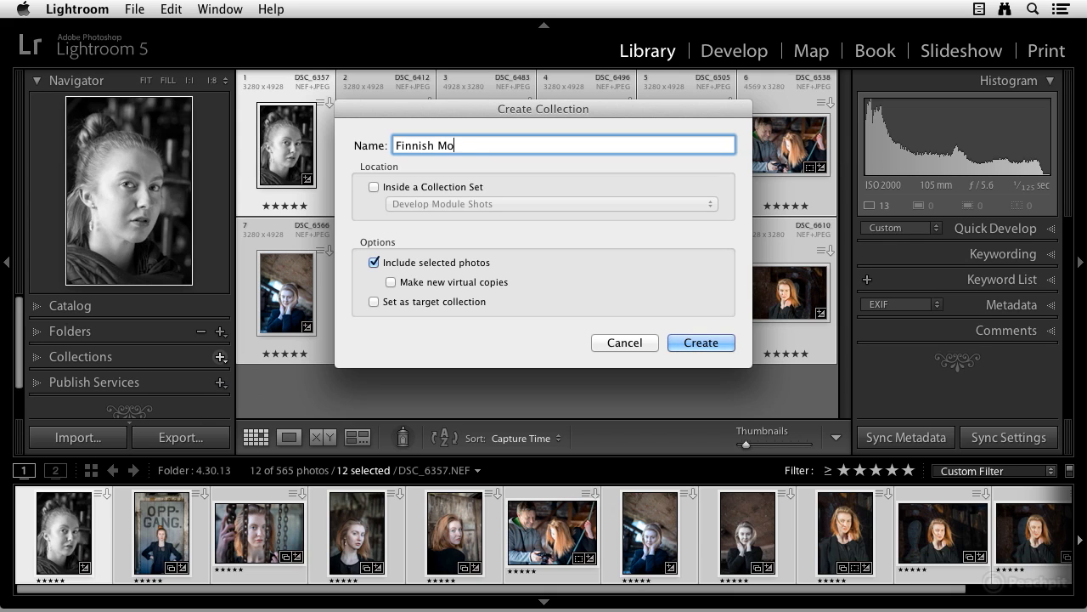
{"action": "type", "text": "del"}
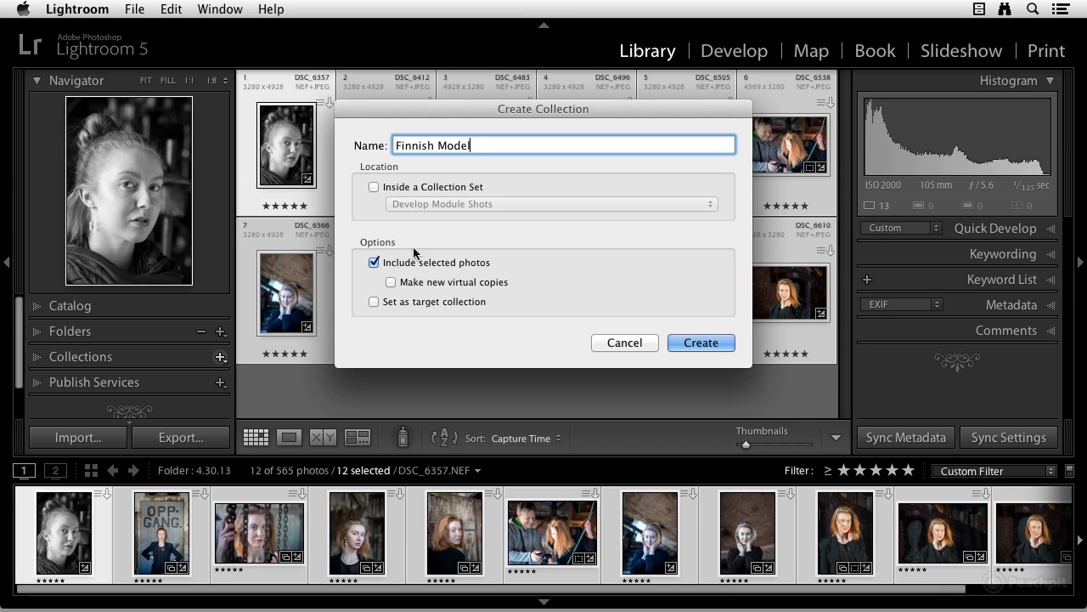
{"action": "left_click", "coordinate": [714, 343]}
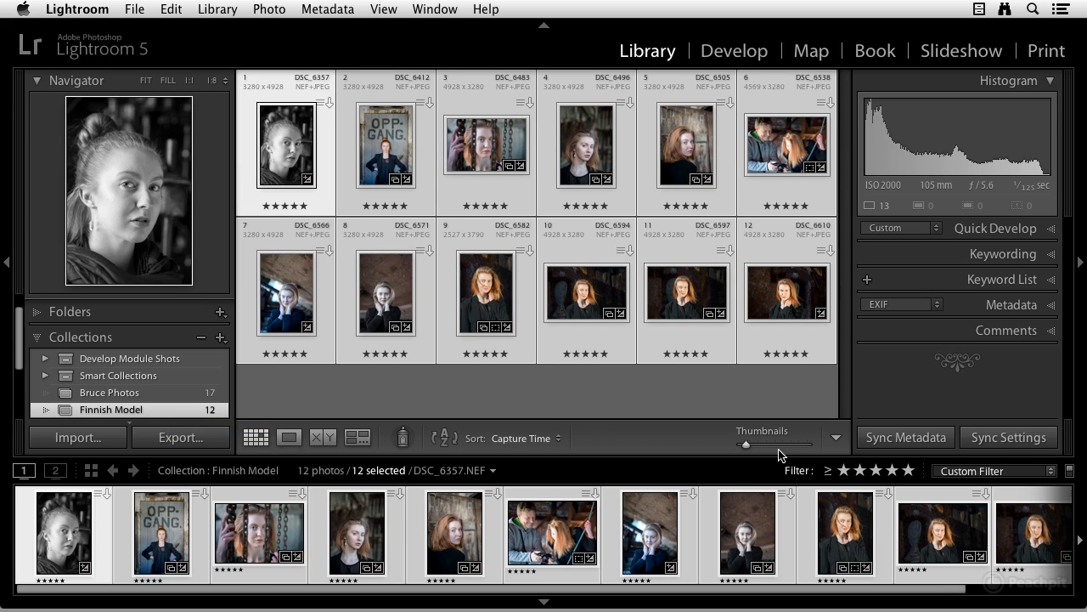
- Turn off the photo filter and return to the 4.30.13 folder
{"action": "left_click", "coordinate": [1070, 473]}
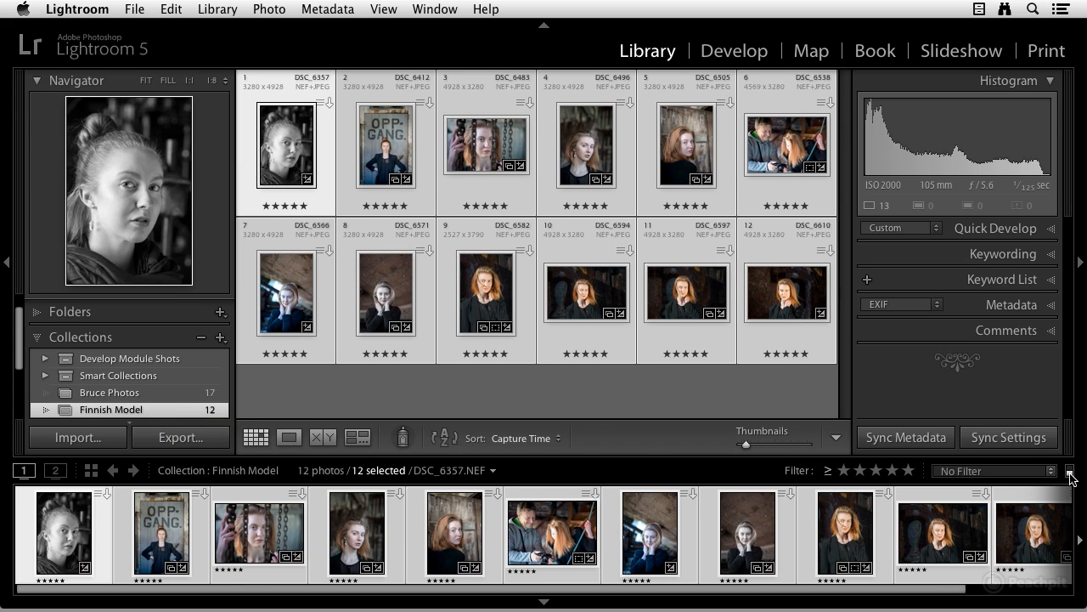
{"action": "left_click", "coordinate": [493, 470]}
{"action": "left_click", "coordinate": [548, 433]}
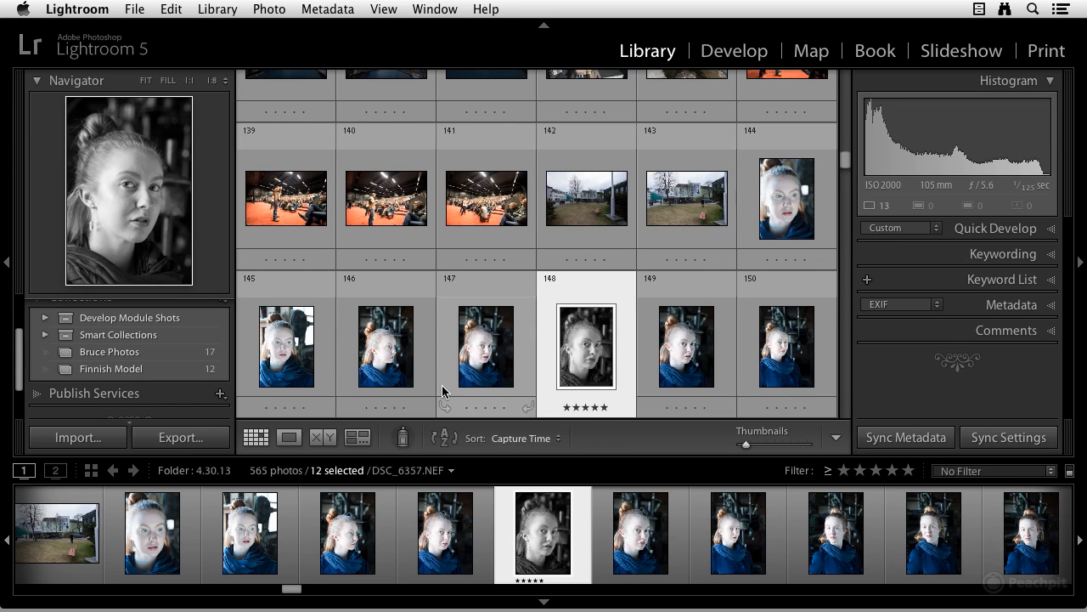
- Add photo DSC_6399 to the Finnish Model collection and open that collection
{"action": "scroll", "coordinate": [459, 373], "scroll_direction": "down", "scroll_amount": 10}
{"action": "scroll", "coordinate": [474, 355], "scroll_direction": "down", "scroll_amount": 5}
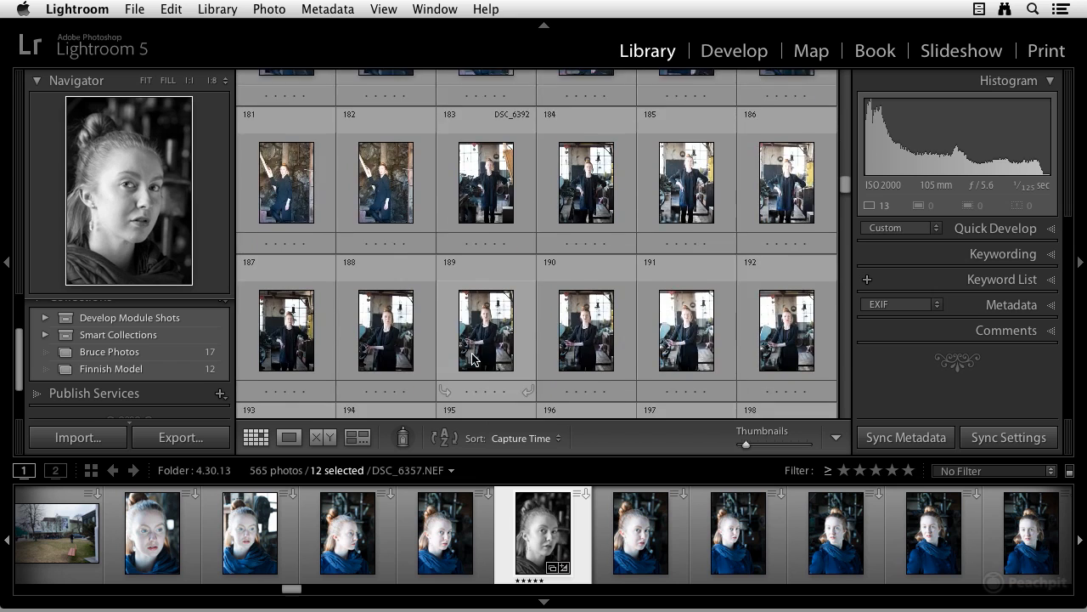
{"action": "left_click", "coordinate": [583, 228]}
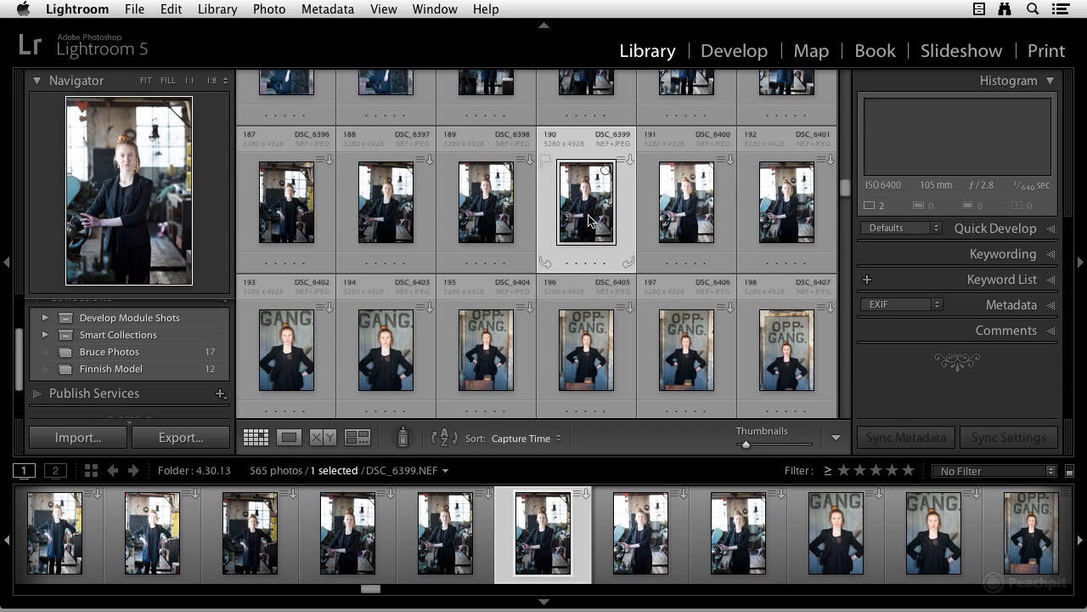
{"action": "left_click_drag", "start_coordinate": [591, 197], "coordinate": [172, 371]}
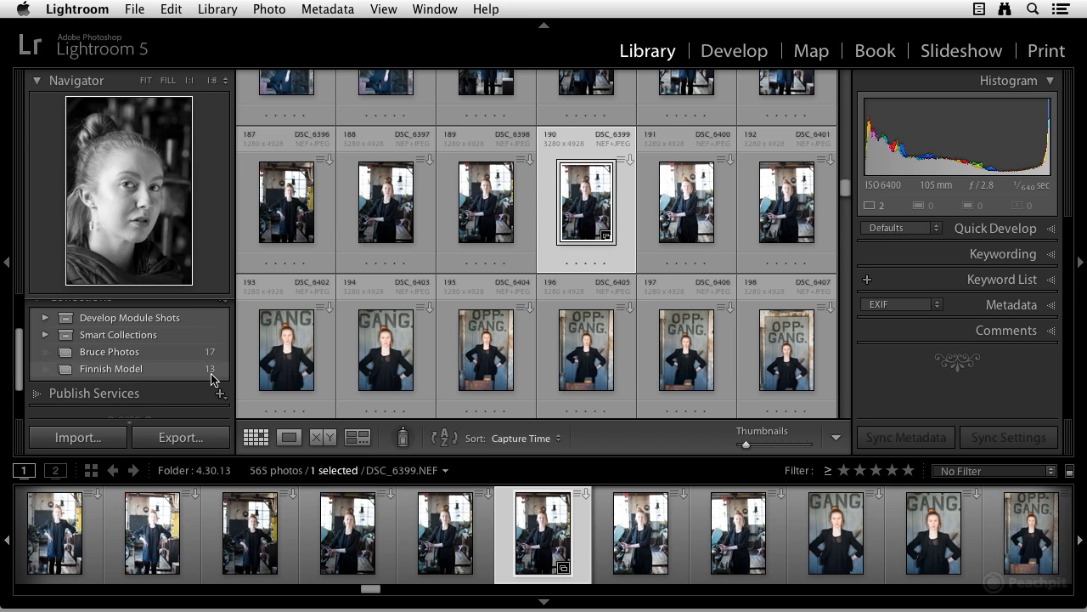
{"action": "left_click", "coordinate": [118, 372]}
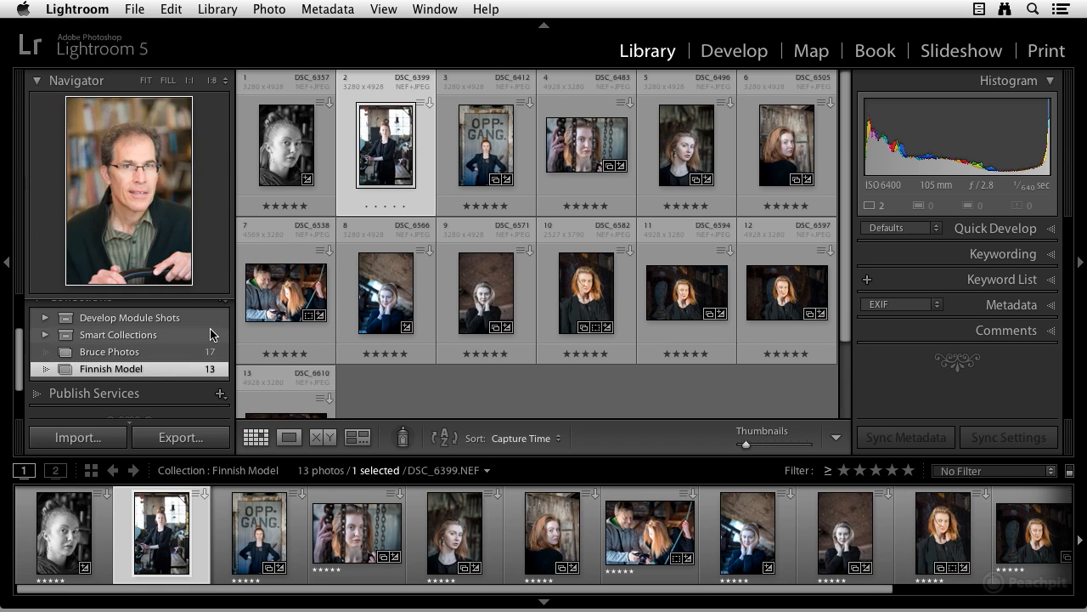
{"action": "right_click", "coordinate": [66, 371]}
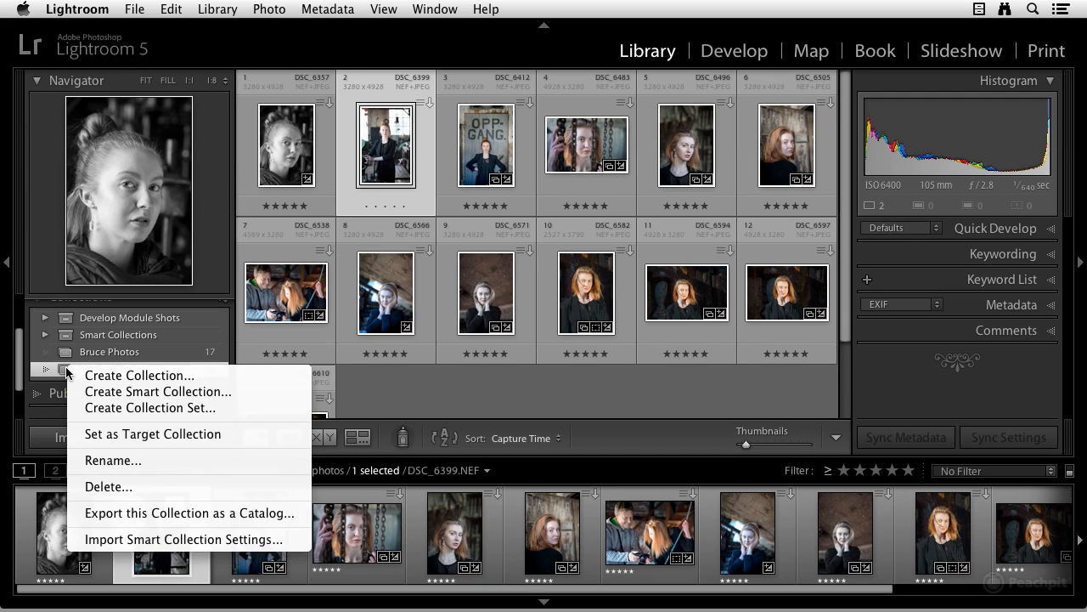
{"action": "left_click", "coordinate": [121, 467]}
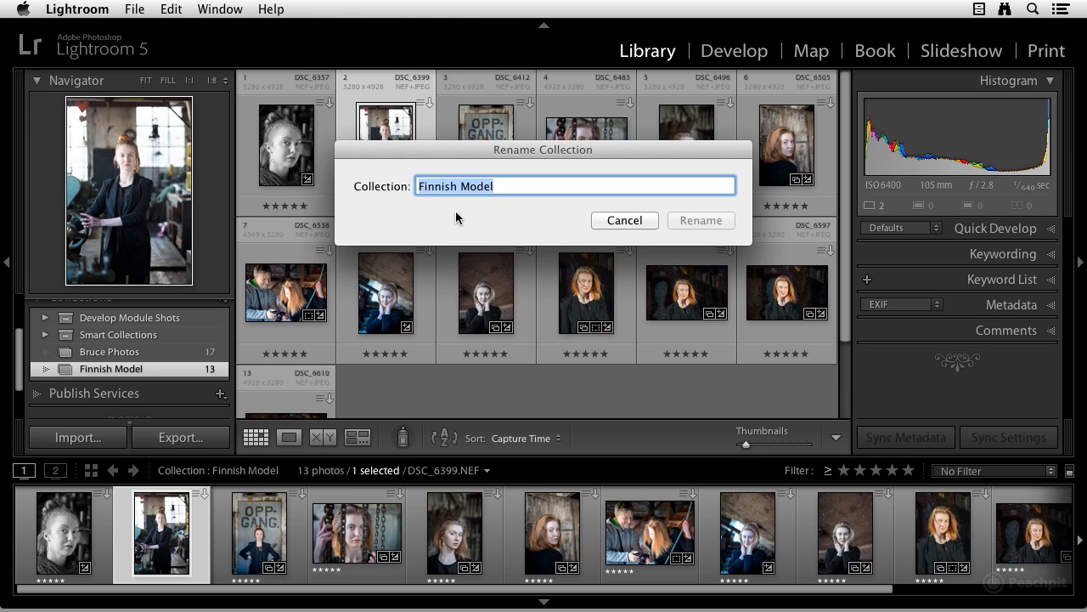
{"action": "left_click", "coordinate": [643, 224]}
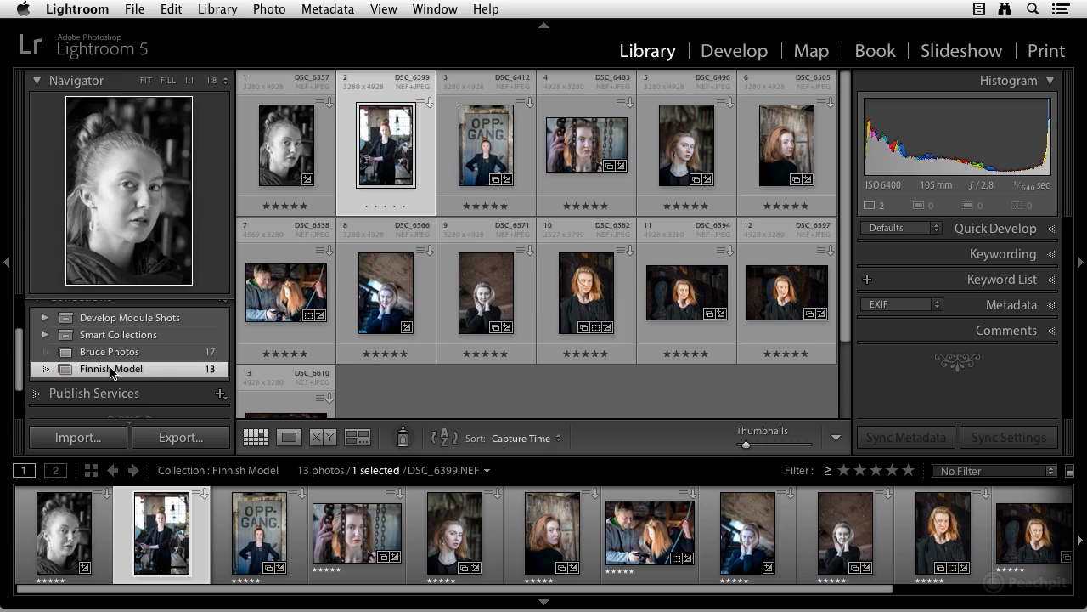
- Set the Finnish Model collection as the target collection and look at the Quick Collection entry in the catalog
{"action": "right_click", "coordinate": [111, 375]}
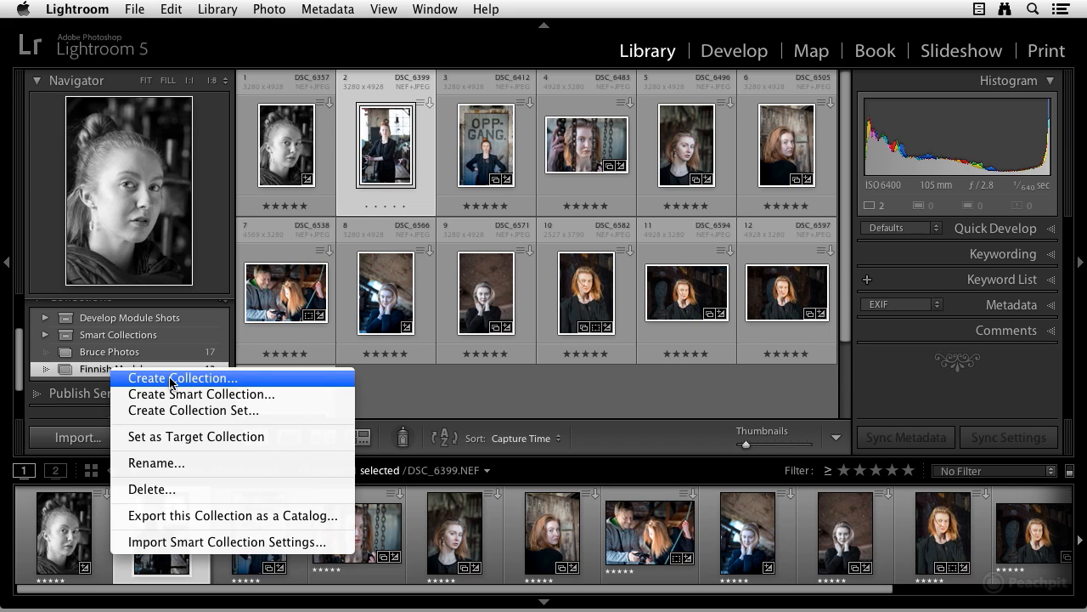
{"action": "left_click", "coordinate": [251, 437]}
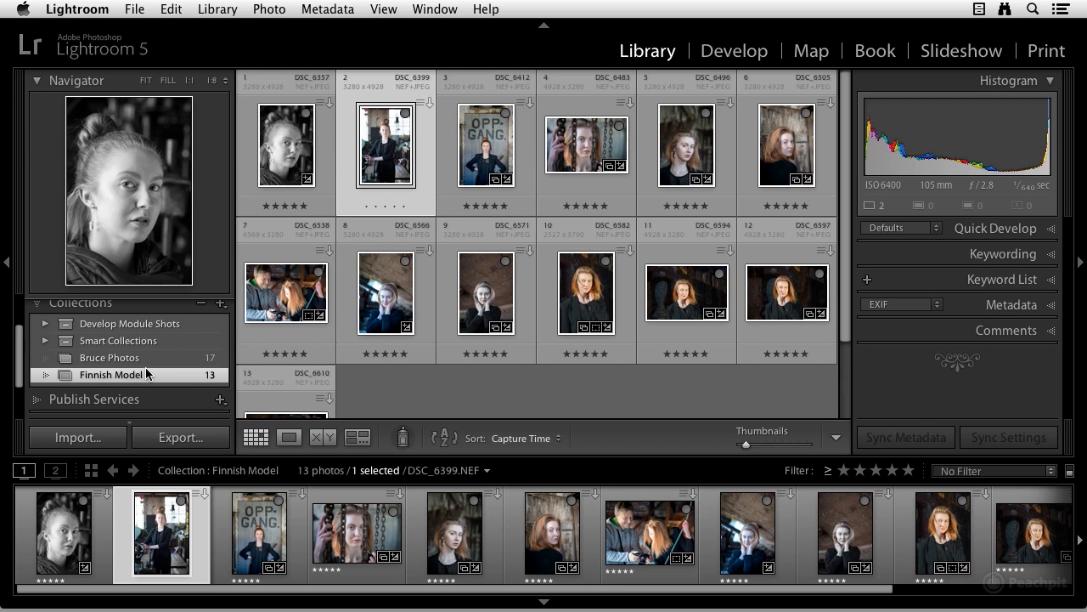
{"action": "scroll", "coordinate": [147, 370], "scroll_direction": "up", "scroll_amount": 3}
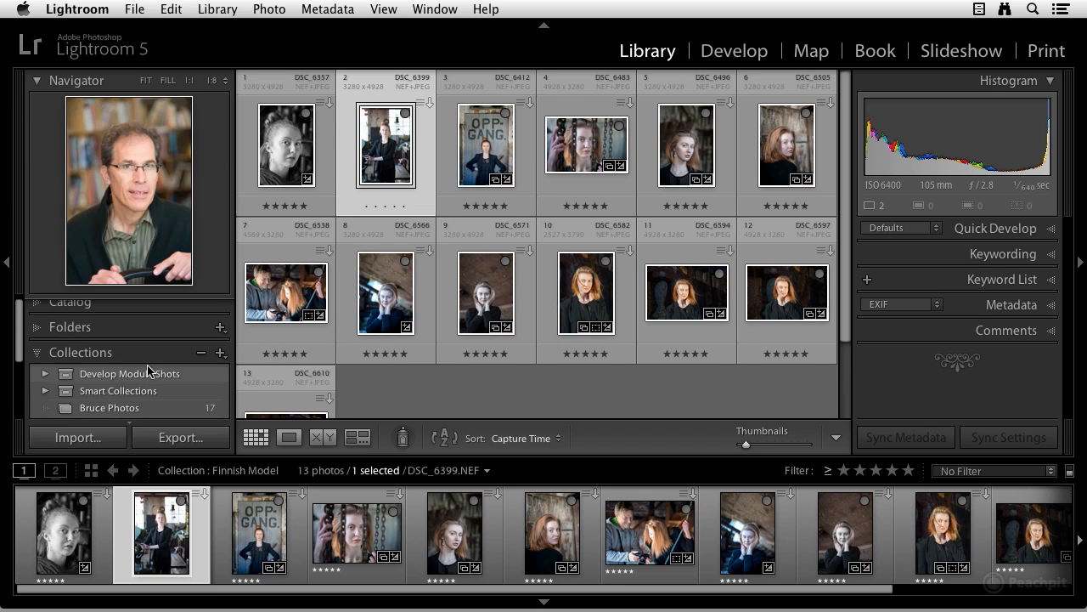
{"action": "left_click", "coordinate": [38, 308]}
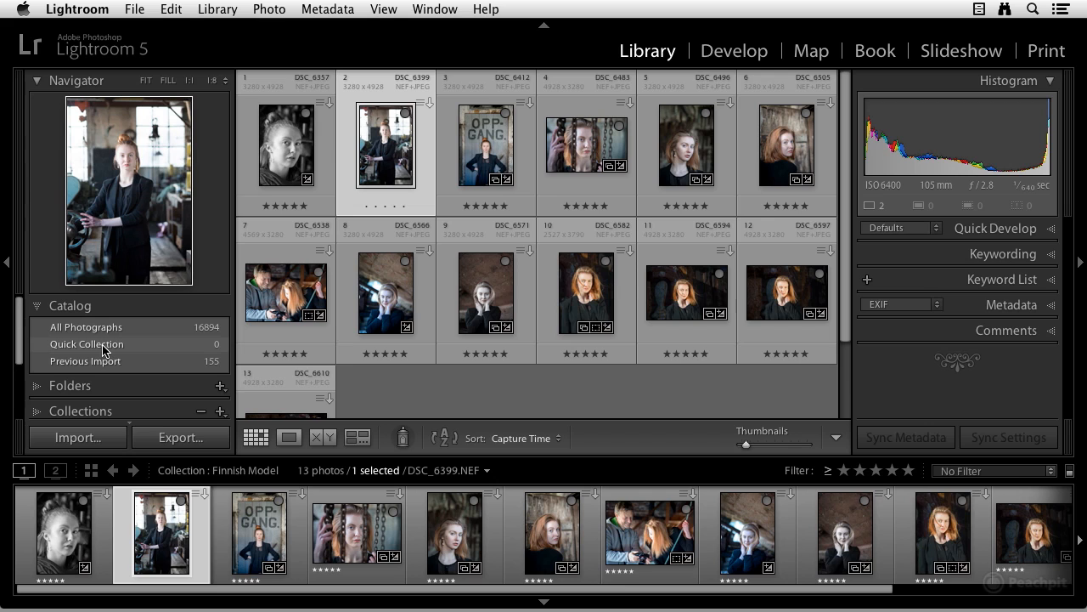
{"action": "scroll", "coordinate": [100, 350], "scroll_direction": "down", "scroll_amount": 5}
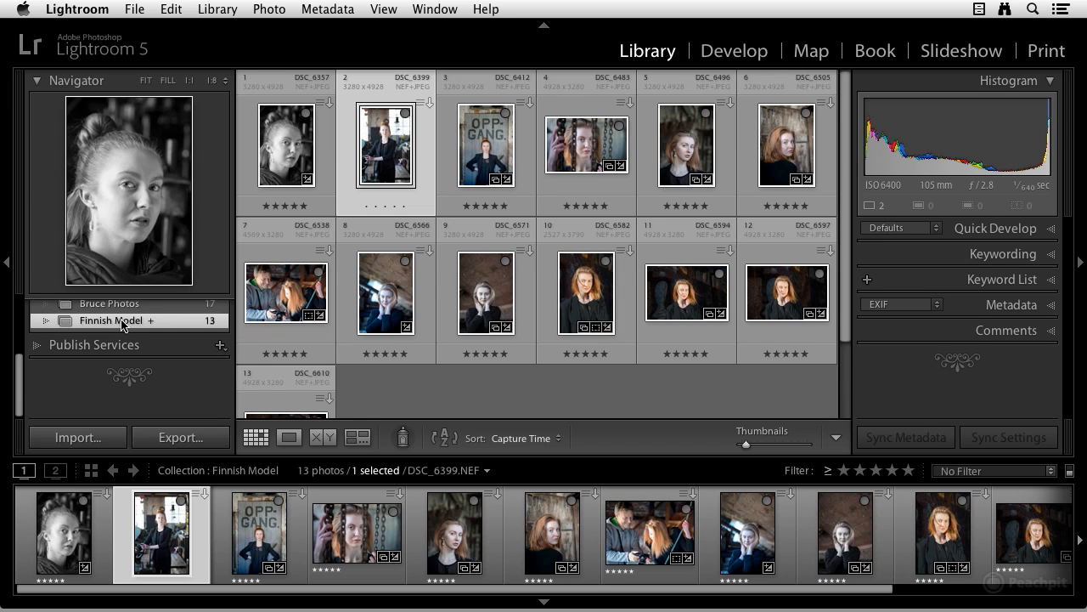
- Make the Quick Collection the target collection again in place of Finnish Model
{"action": "right_click", "coordinate": [124, 323]}
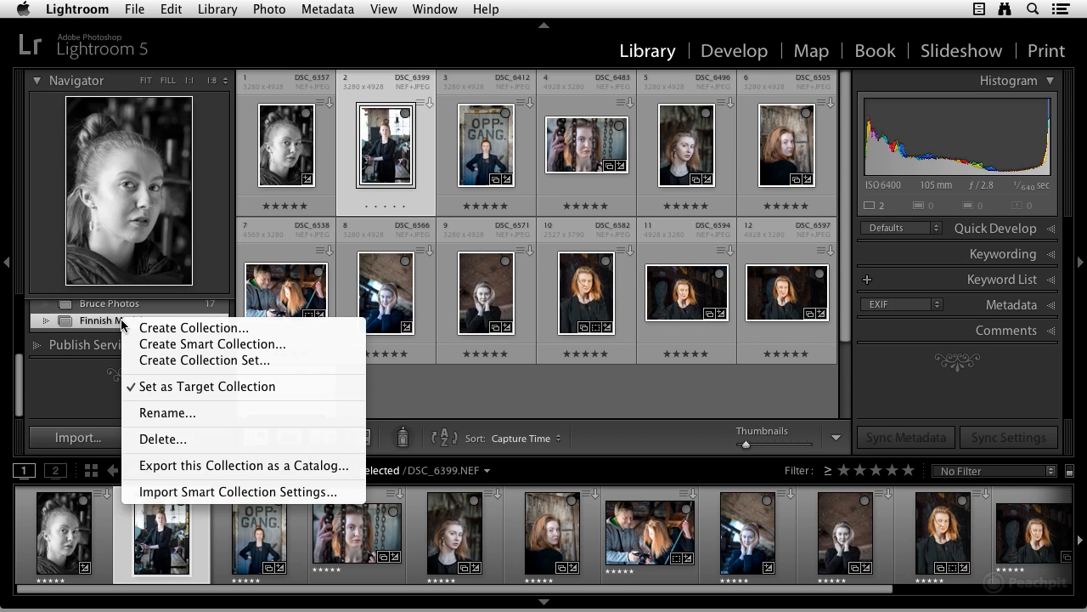
{"action": "left_click", "coordinate": [120, 322]}
{"action": "scroll", "coordinate": [129, 331], "scroll_direction": "up", "scroll_amount": 4}
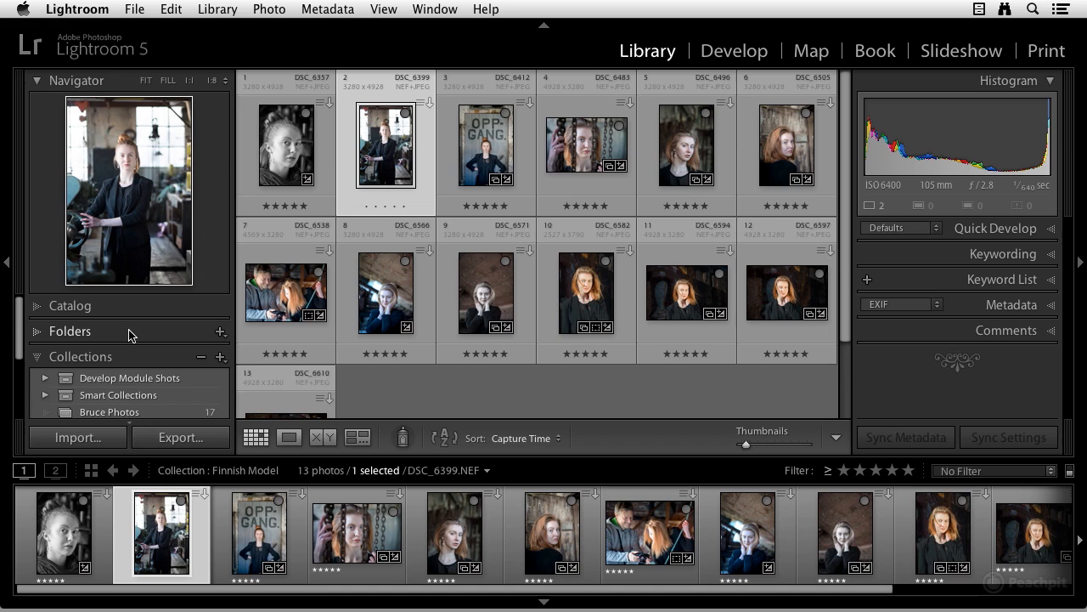
{"action": "left_click", "coordinate": [38, 307]}
{"action": "left_click", "coordinate": [97, 345]}
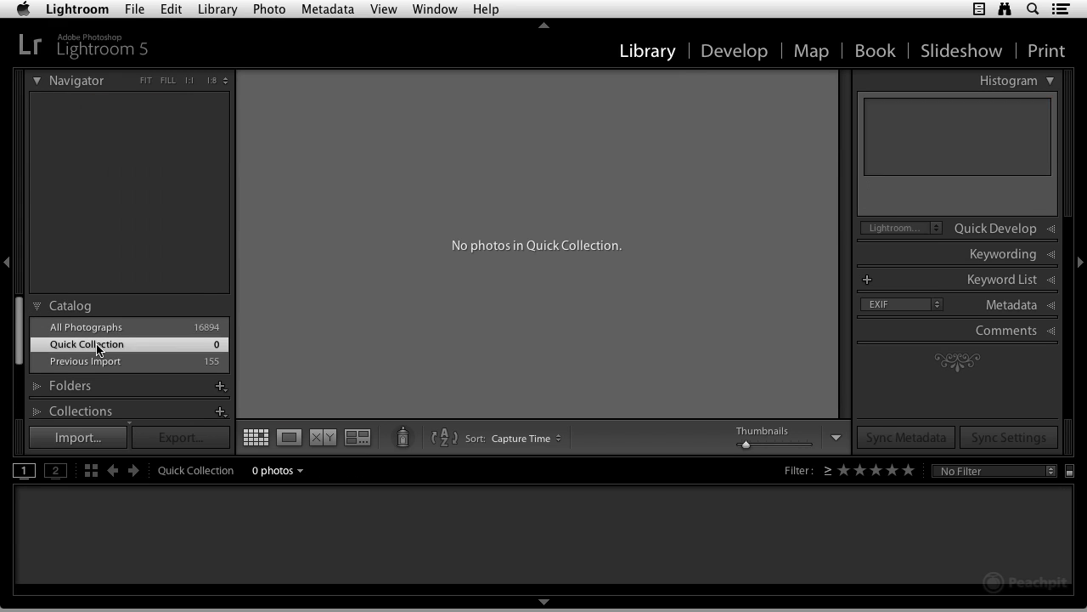
{"action": "right_click", "coordinate": [97, 347]}
{"action": "left_click", "coordinate": [137, 387]}
{"action": "left_click", "coordinate": [35, 306]}
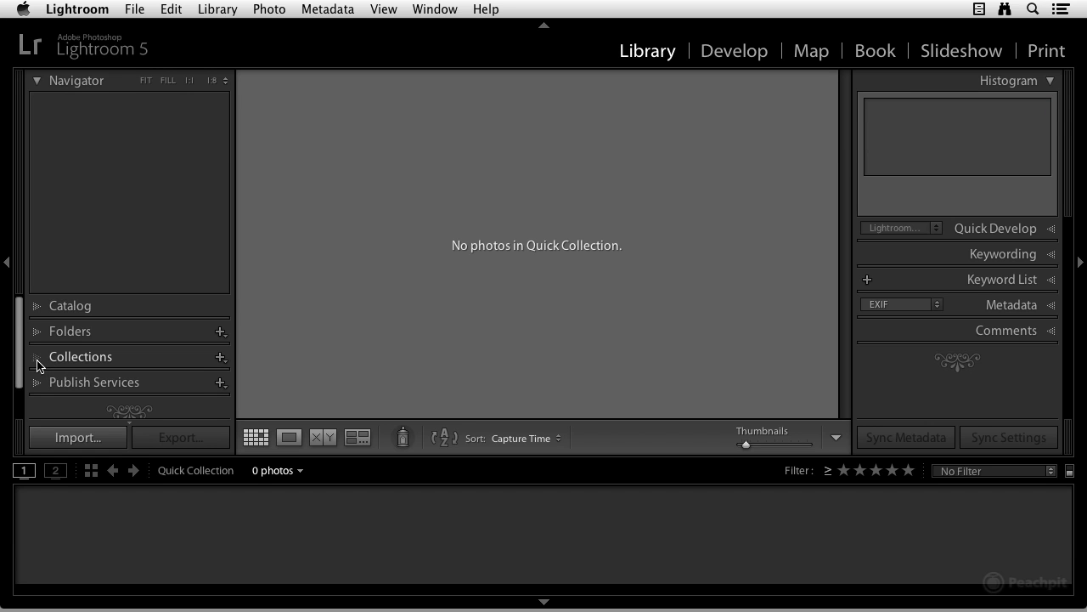
- Expand the list of collections and reopen the Finnish Model collection
{"action": "left_click", "coordinate": [37, 360]}
{"action": "scroll", "coordinate": [108, 367], "scroll_direction": "down", "scroll_amount": 2}
{"action": "left_click", "coordinate": [110, 370]}
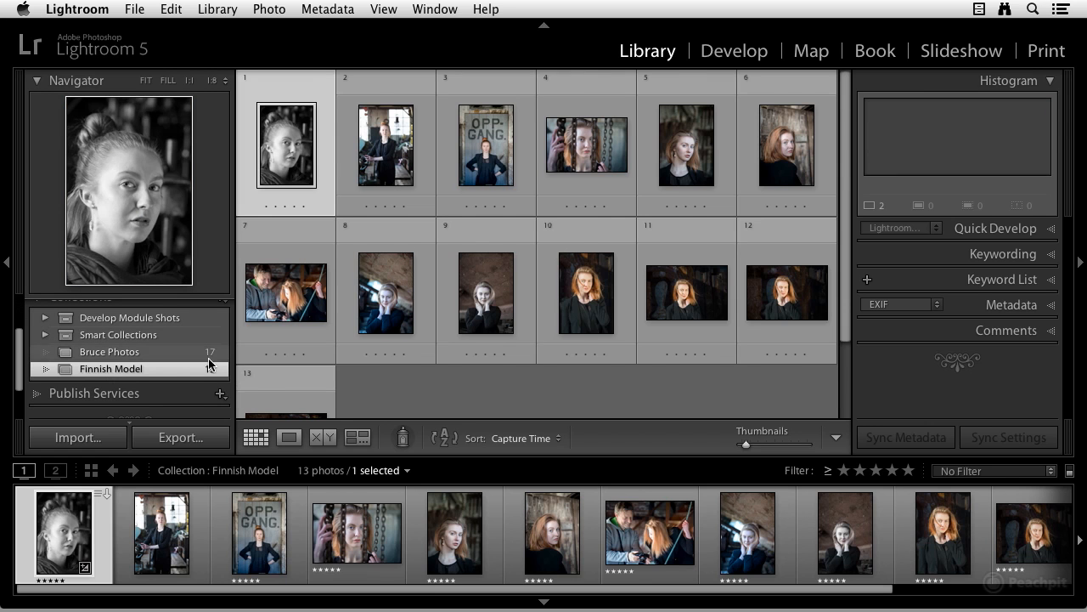
{"action": "right_click", "coordinate": [131, 374]}
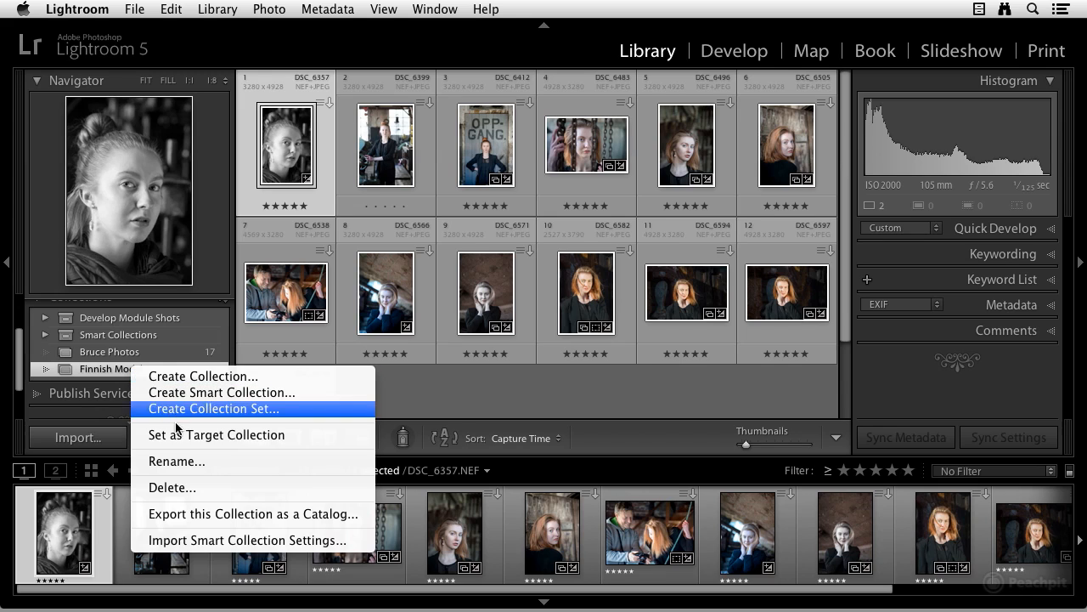
{"action": "left_click", "coordinate": [189, 488]}
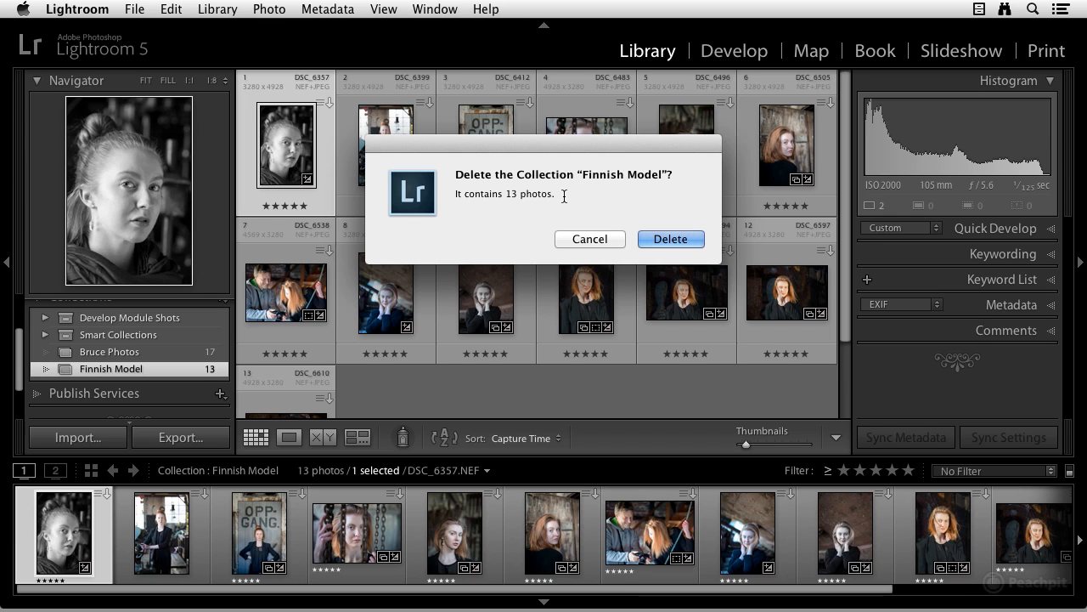
{"action": "left_click", "coordinate": [586, 239]}
{"action": "right_click", "coordinate": [84, 370]}
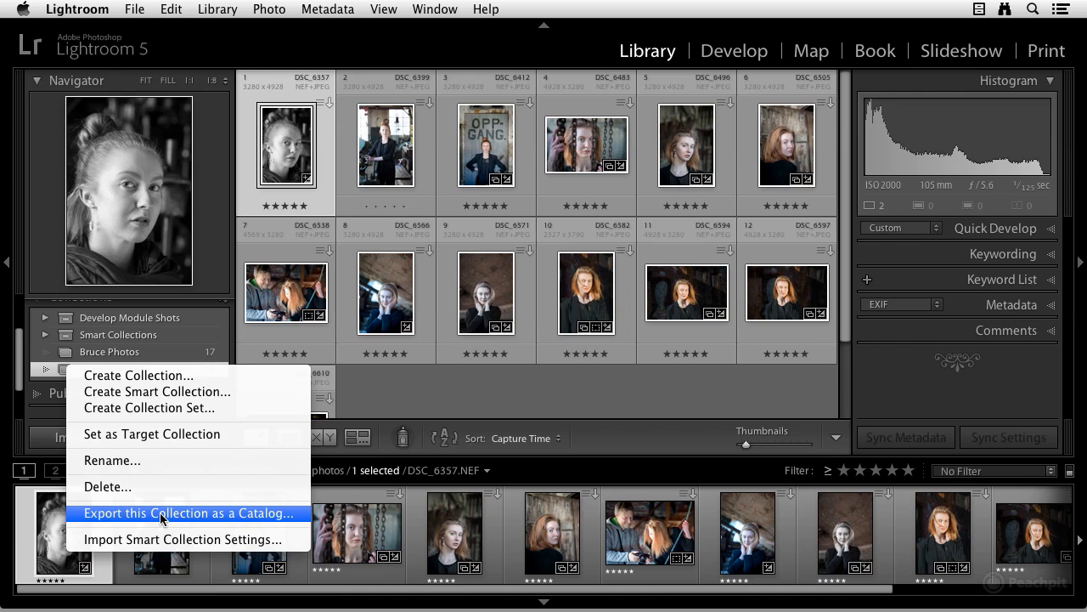
{"action": "left_click", "coordinate": [465, 400]}
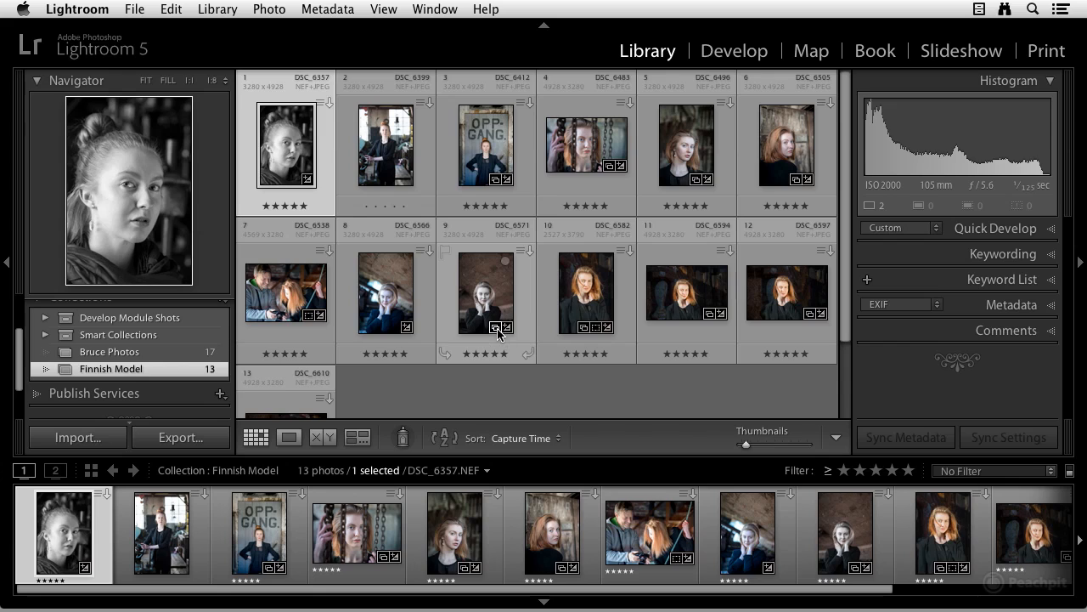
- List the collections that contain photo DSC_6571 and go to the Portrait Retouch collection from there
{"action": "mouse_move", "coordinate": [498, 331]}
{"action": "left_click", "coordinate": [496, 330]}
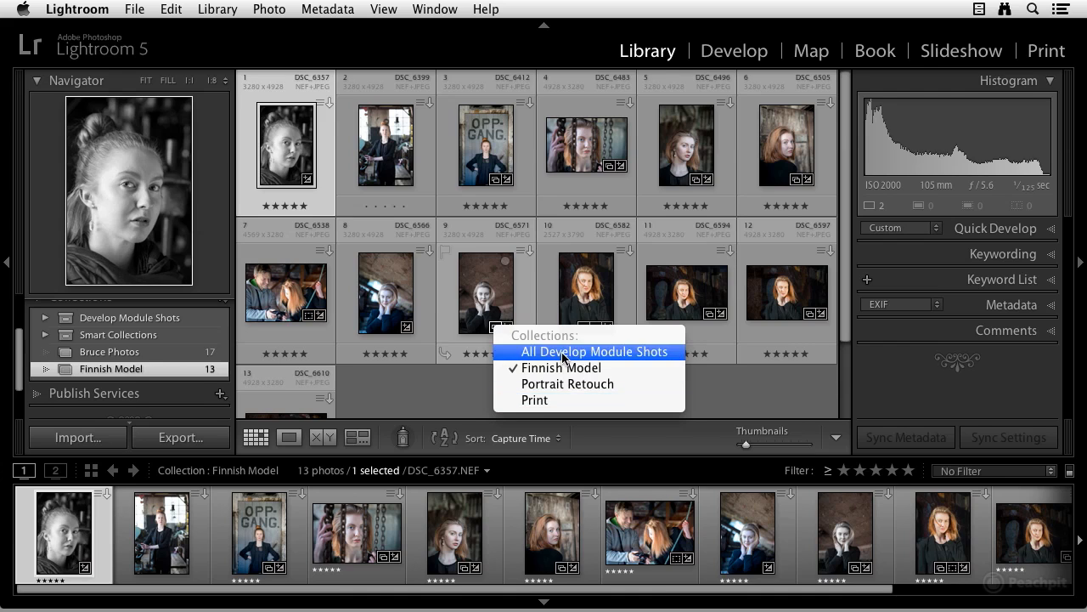
{"action": "left_click", "coordinate": [590, 391]}
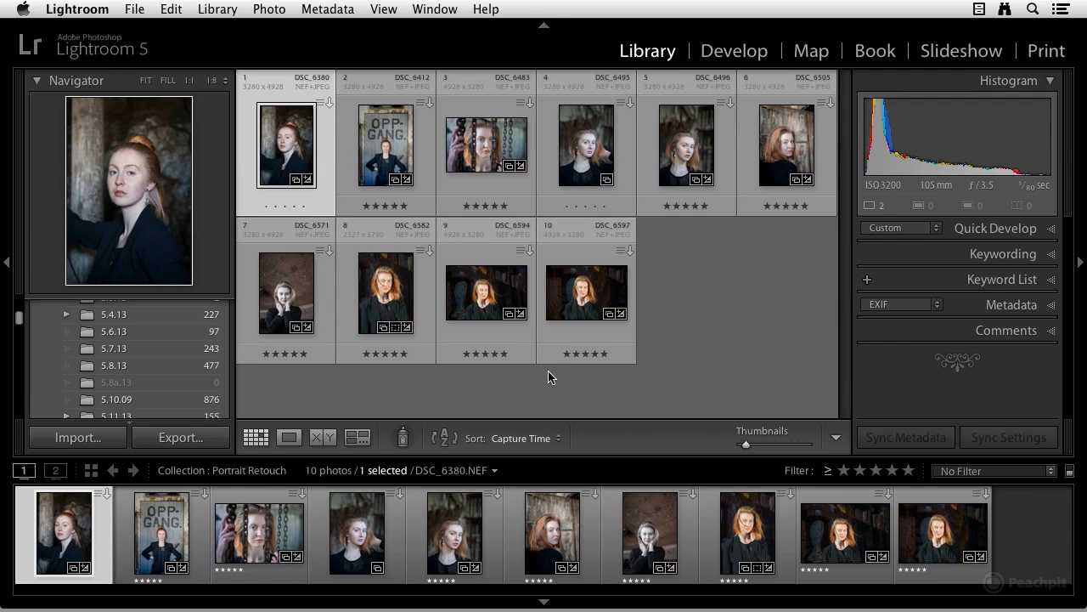
- Expand the list of collections, select the Develop Module Shots collection set and collapse it
{"action": "mouse_move", "coordinate": [133, 333]}
{"action": "scroll", "coordinate": [133, 334], "scroll_direction": "down", "scroll_amount": 10}
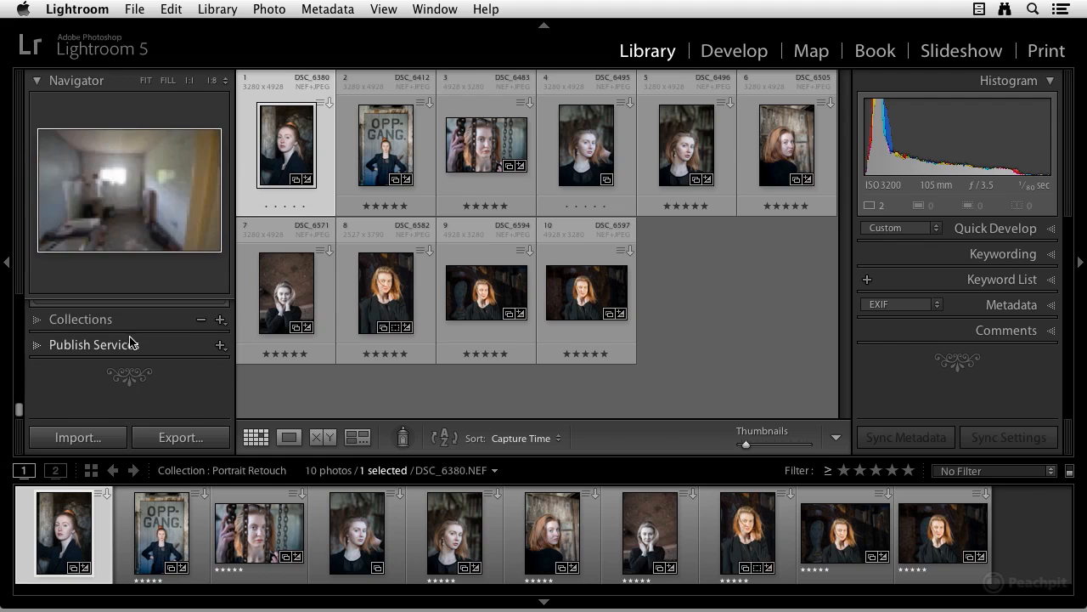
{"action": "left_click", "coordinate": [36, 320]}
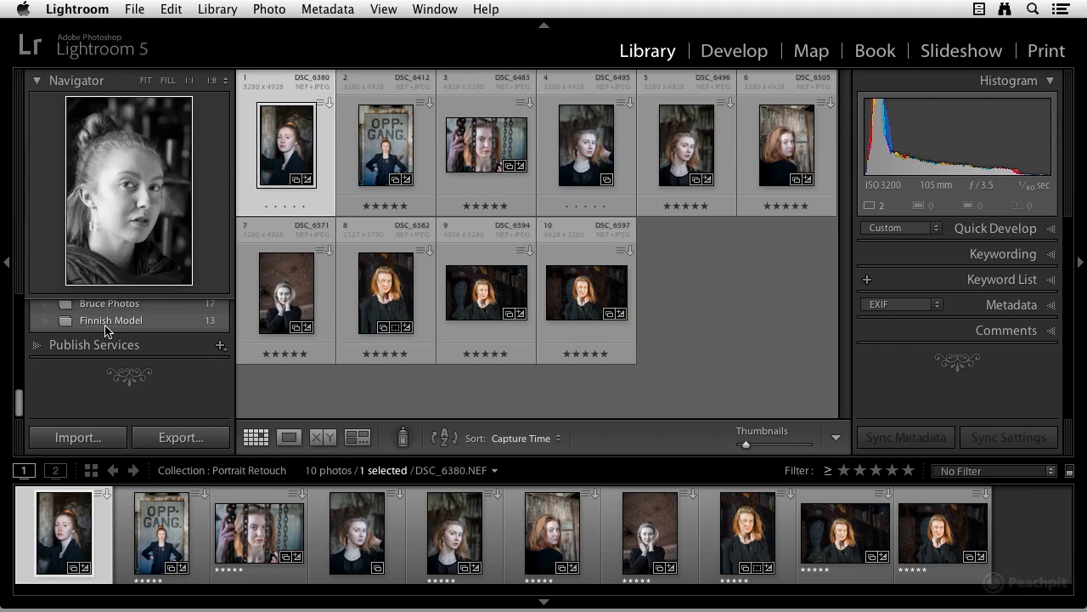
{"action": "scroll", "coordinate": [112, 331], "scroll_direction": "up", "scroll_amount": 2}
{"action": "scroll", "coordinate": [115, 333], "scroll_direction": "up", "scroll_amount": 10}
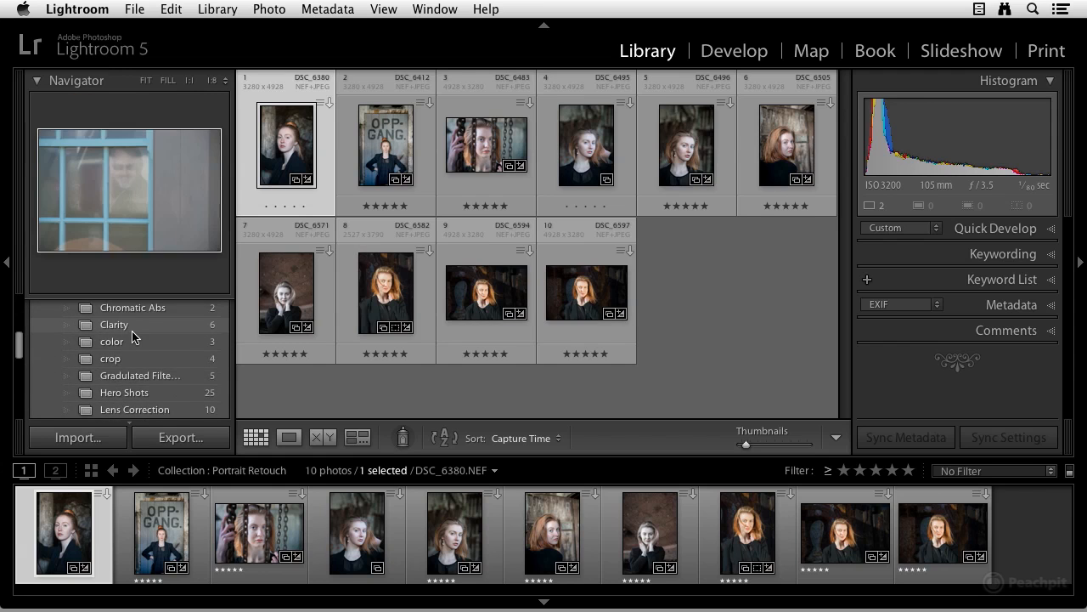
{"action": "right_click", "coordinate": [120, 335]}
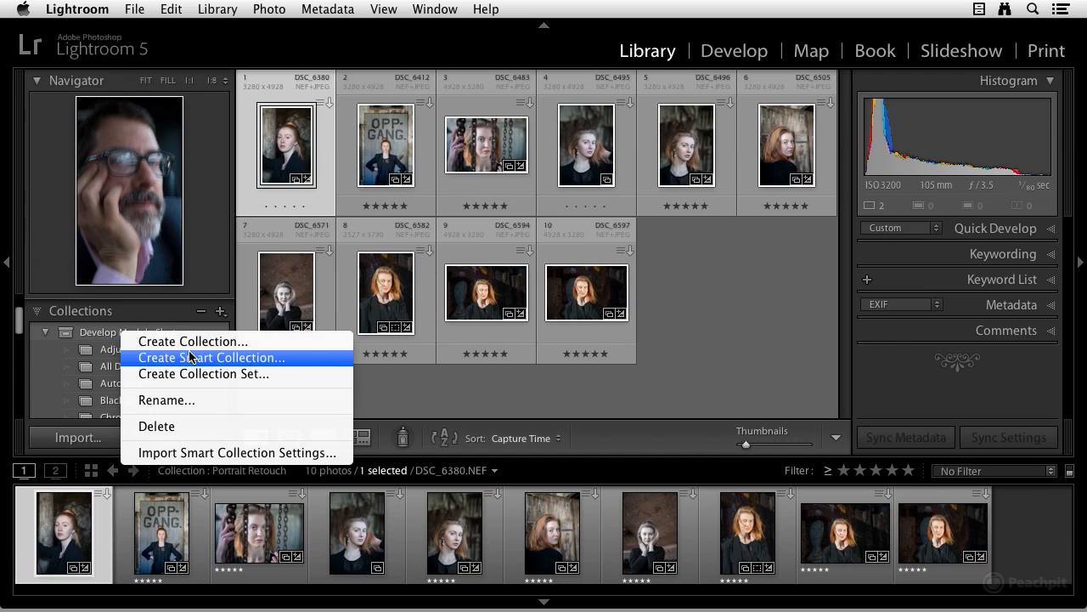
{"action": "left_click", "coordinate": [63, 334]}
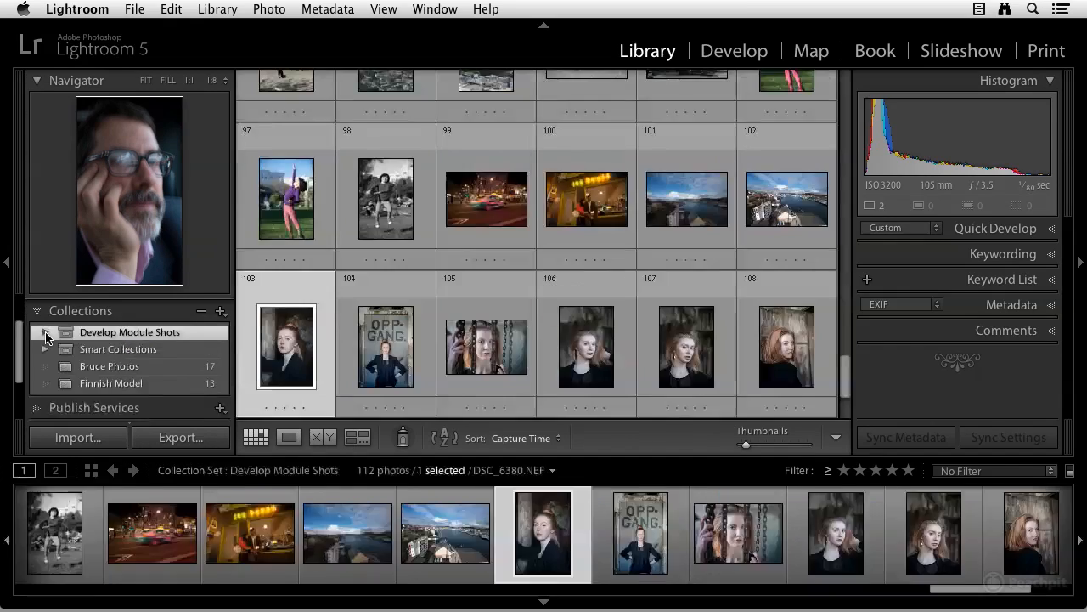
{"action": "left_click", "coordinate": [68, 340]}
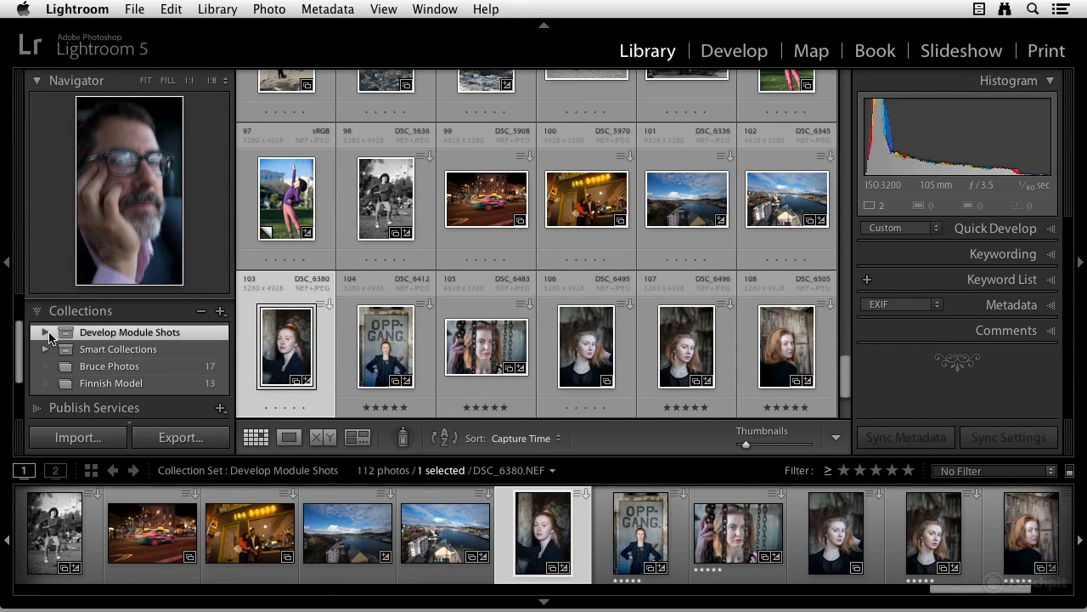
- Expand the Develop Module Shots set and look through the collections it contains
{"action": "left_click", "coordinate": [45, 332]}
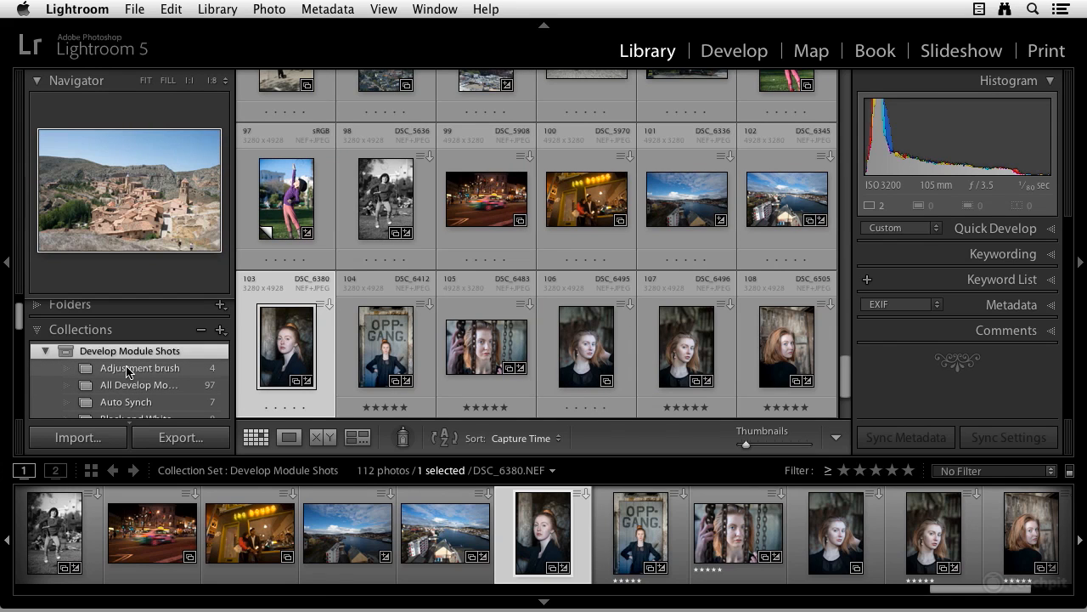
{"action": "scroll", "coordinate": [125, 372], "scroll_direction": "down", "scroll_amount": 5}
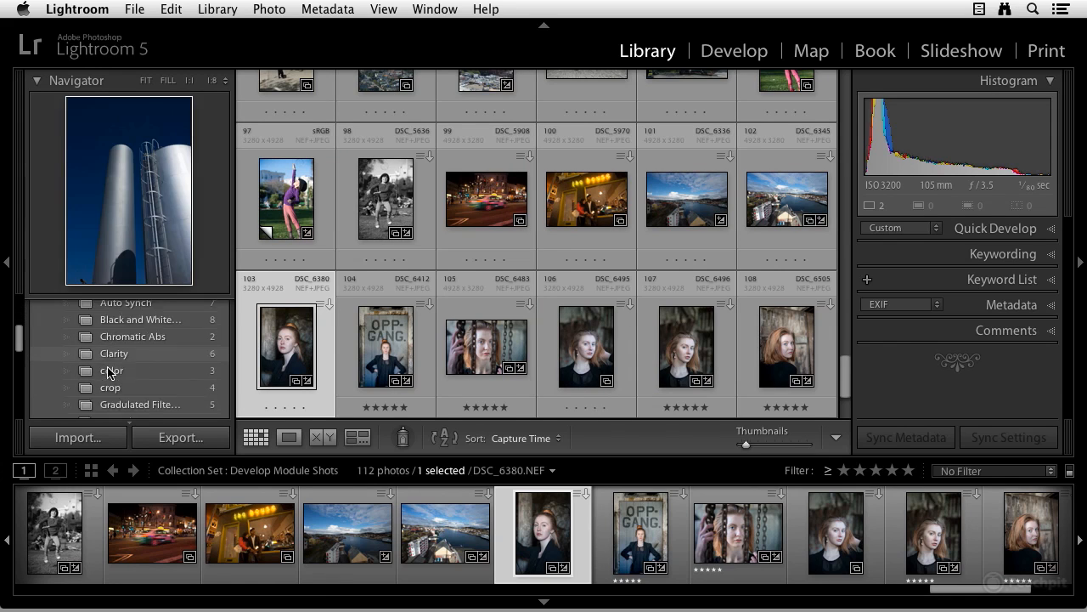
{"action": "scroll", "coordinate": [108, 371], "scroll_direction": "down", "scroll_amount": 3}
{"action": "scroll", "coordinate": [107, 357], "scroll_direction": "up", "scroll_amount": 10}
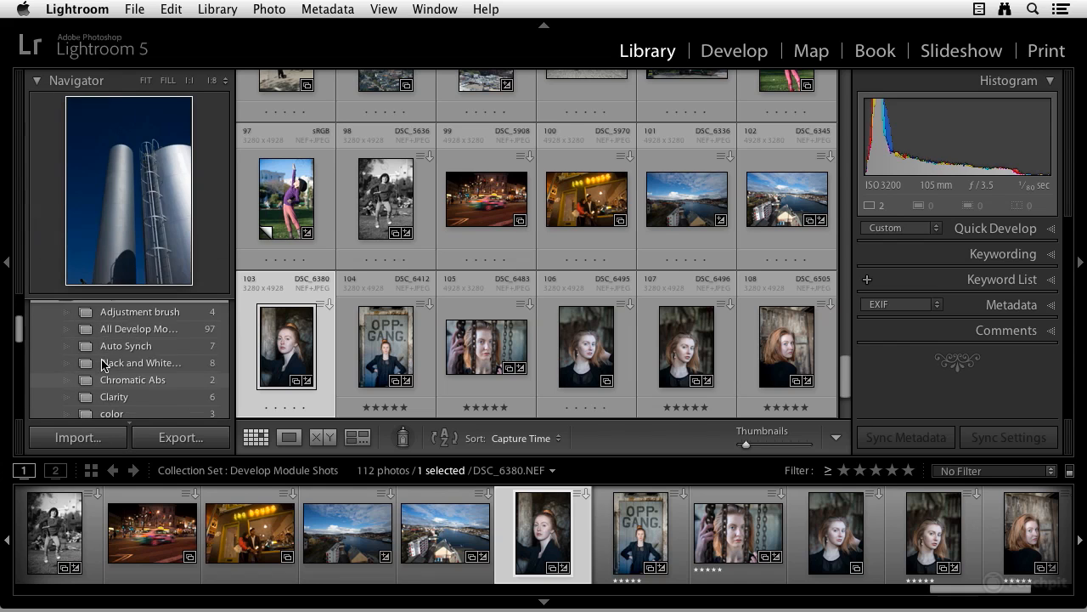
- Collapse the Develop Module Shots set and move the Bruce Photos collection into it
{"action": "left_click", "coordinate": [46, 377]}
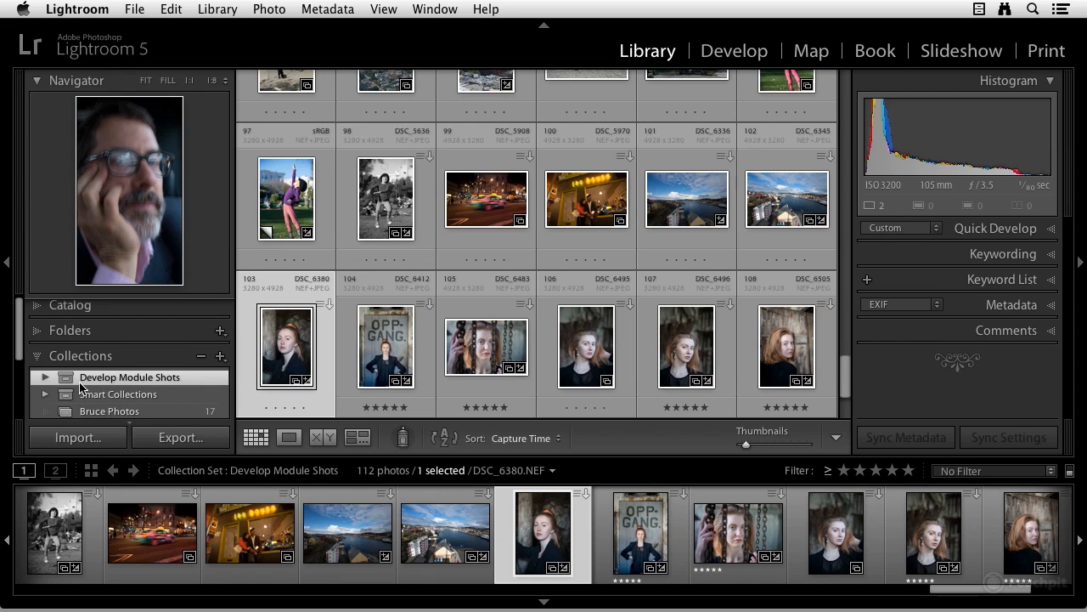
{"action": "scroll", "coordinate": [82, 386], "scroll_direction": "down", "scroll_amount": 1}
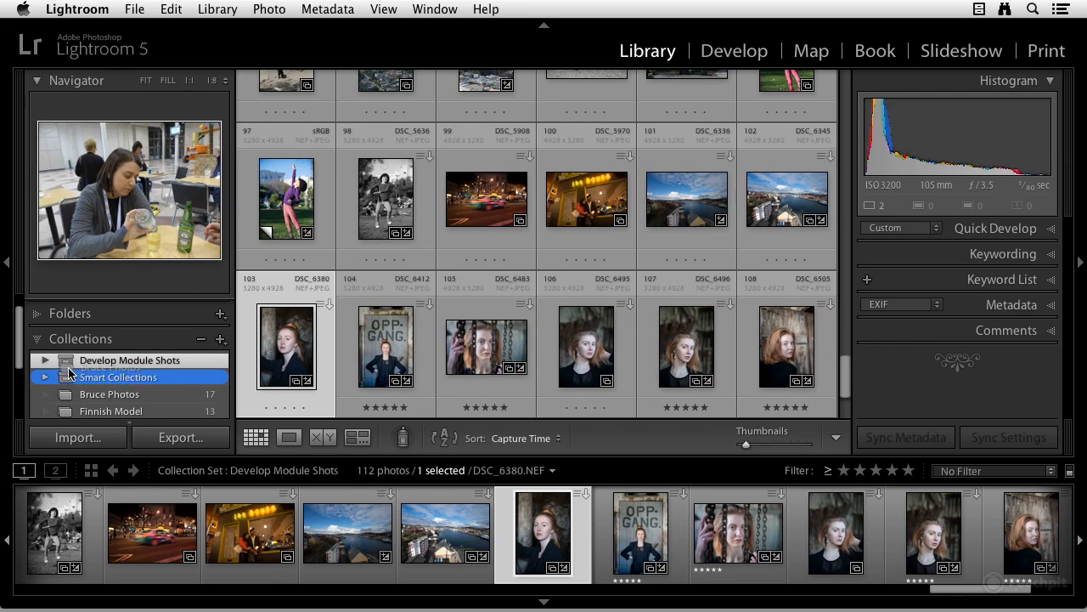
{"action": "left_click", "coordinate": [68, 362]}
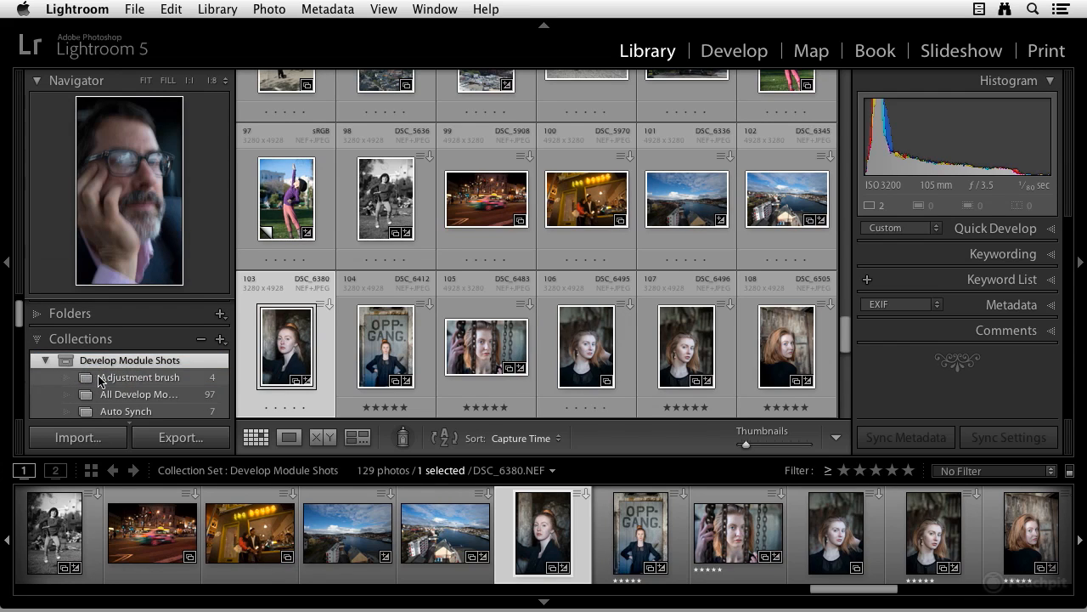